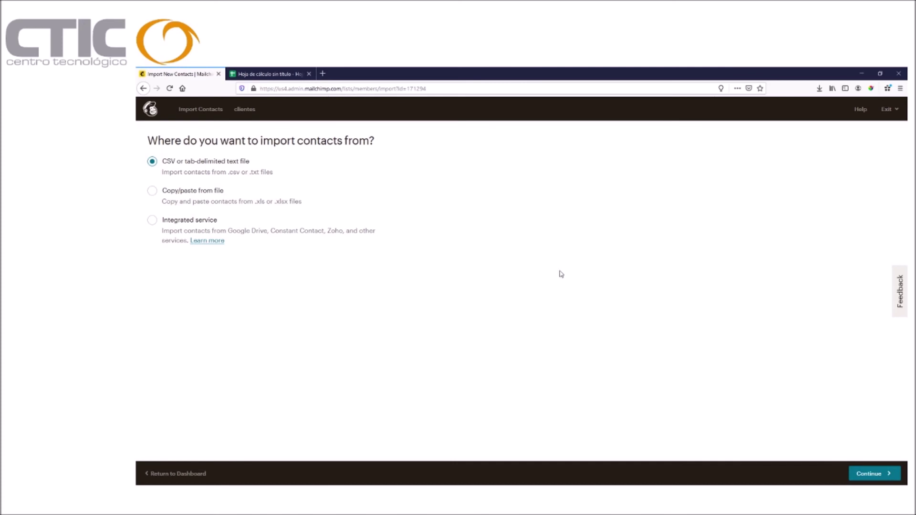
Switch the Mailchimp import source from CSV file to 'Copy/paste from file'.
{"action": "left_click", "coordinate": [856, 475]}
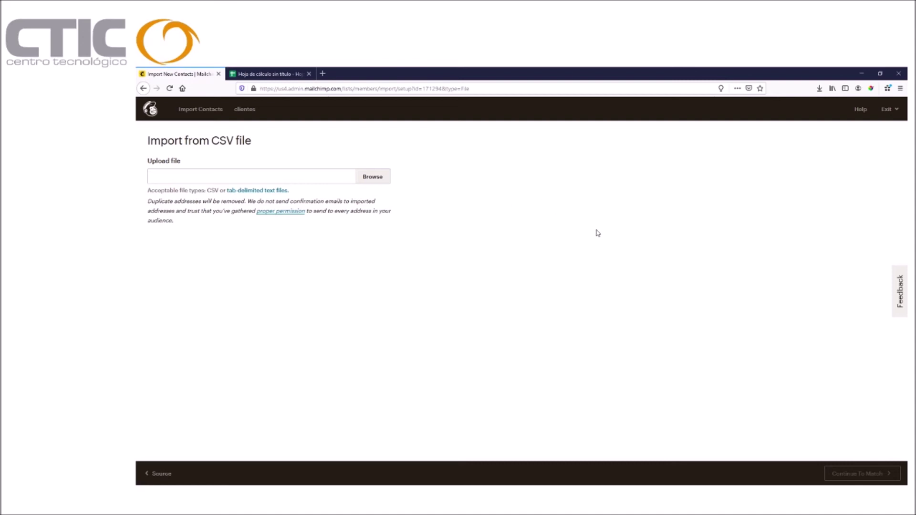
{"action": "key", "text": "alt+Left"}
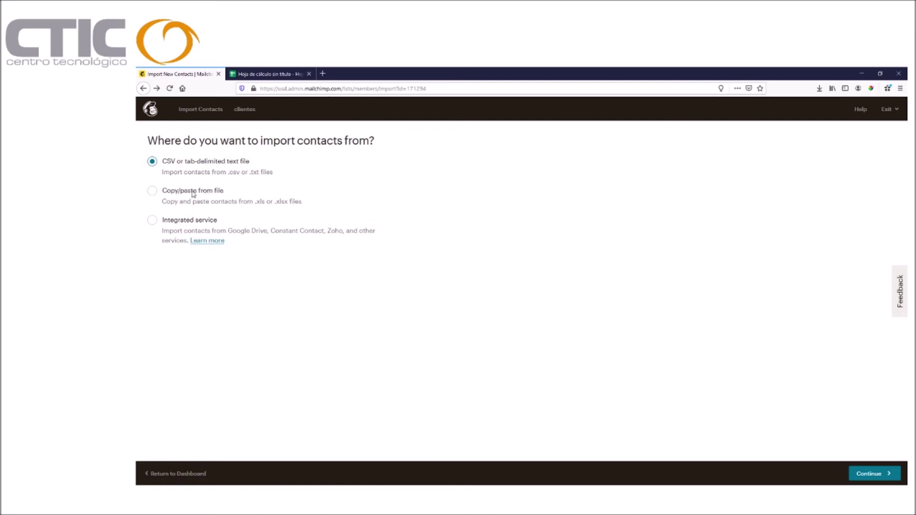
{"action": "left_click", "coordinate": [161, 193]}
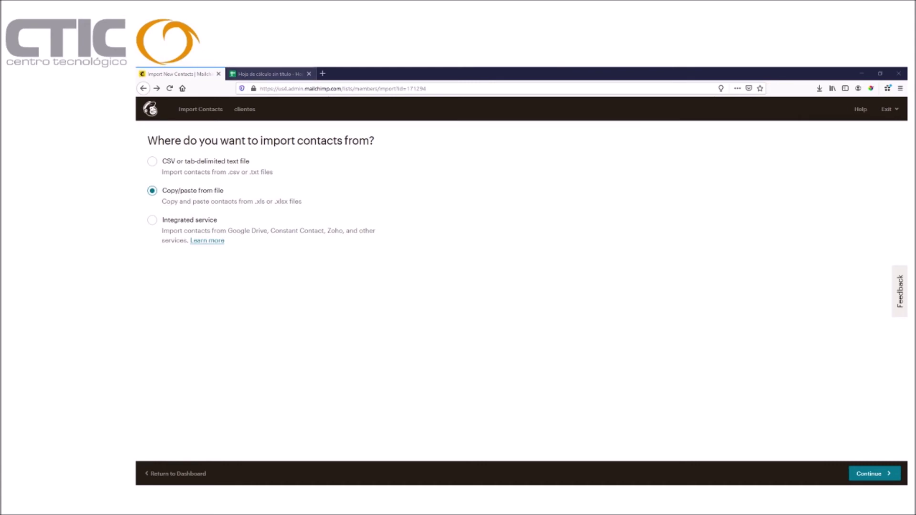
Copy the e-mails and first names in A2:B4 from Google Sheets, then continue Mailchimp's import.
{"action": "left_click", "coordinate": [267, 74]}
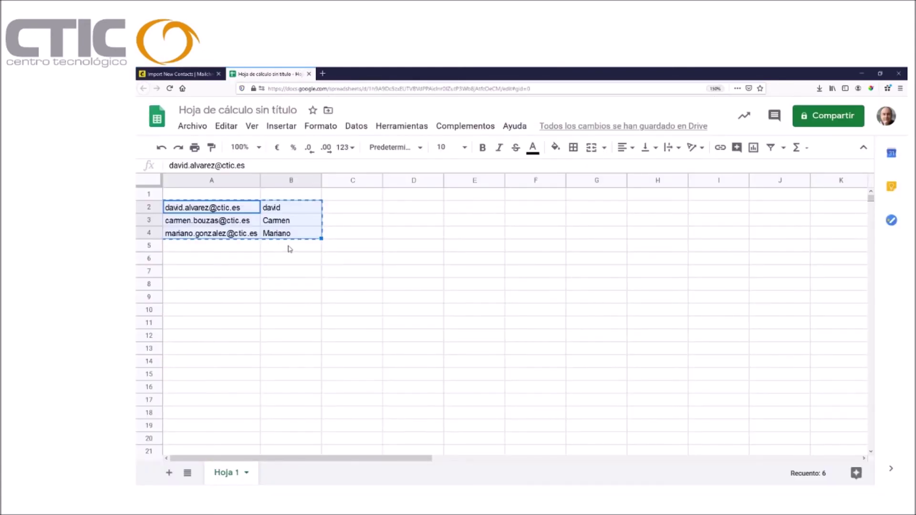
{"action": "right_click", "coordinate": [229, 216]}
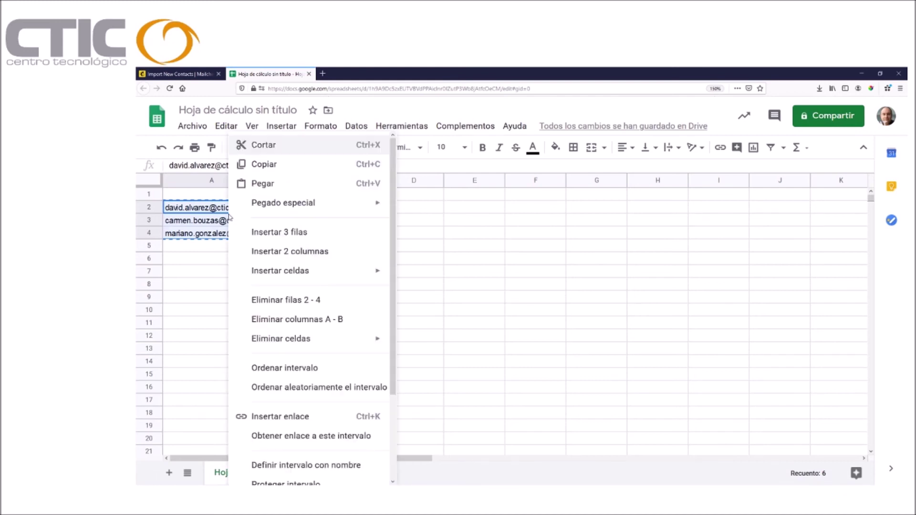
{"action": "left_click", "coordinate": [270, 165]}
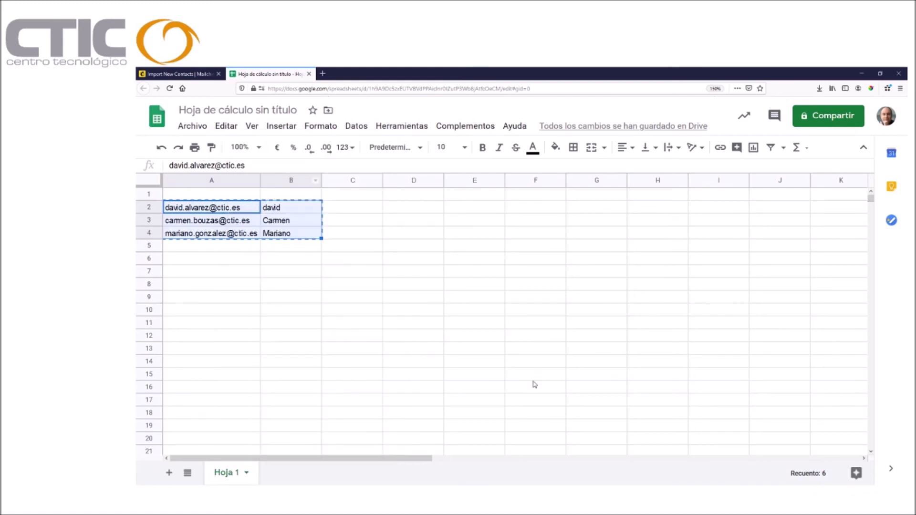
{"action": "left_click", "coordinate": [206, 74]}
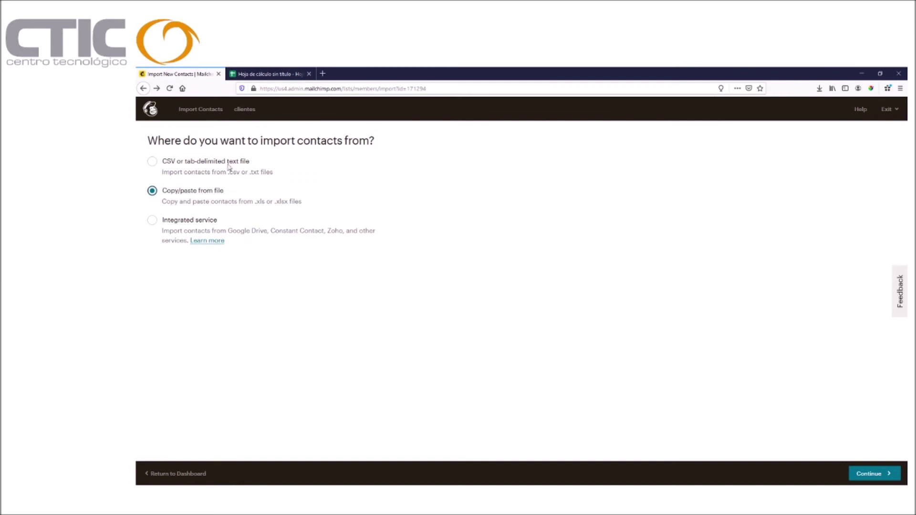
{"action": "left_click", "coordinate": [850, 475]}
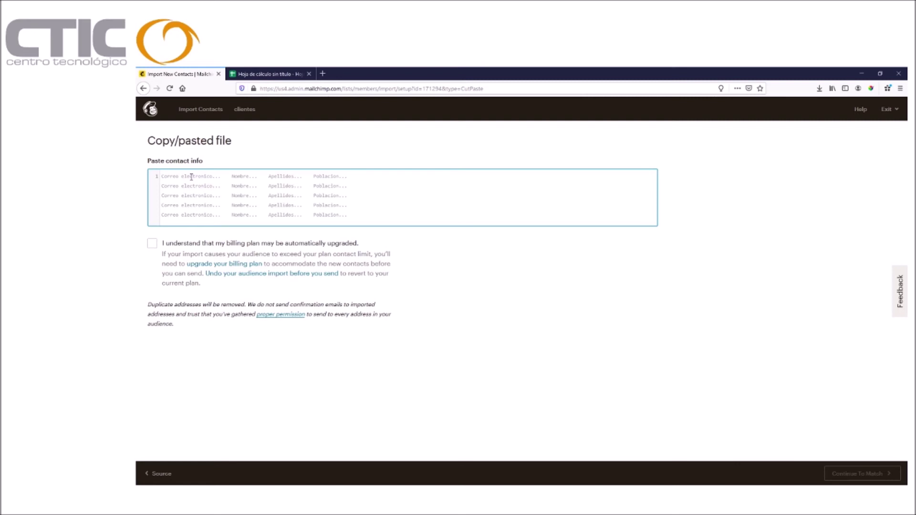
Paste the three copied contacts, acknowledge the possible billing upgrade, and continue to column matching.
{"action": "key", "text": "ctrl+v"}
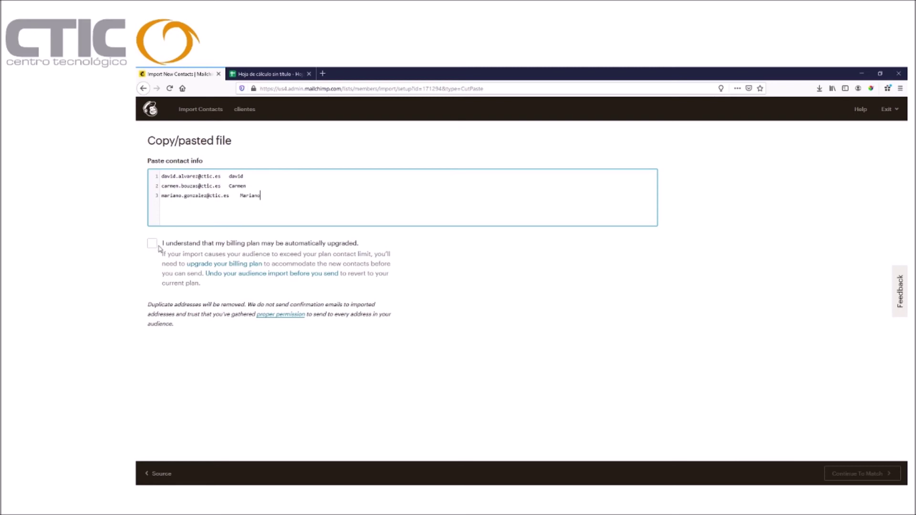
{"action": "left_click", "coordinate": [159, 248]}
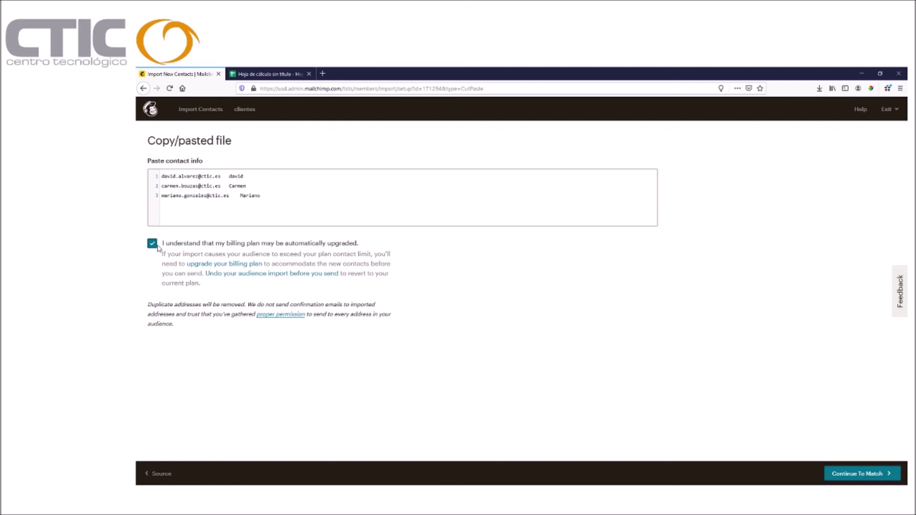
{"action": "left_click", "coordinate": [832, 472]}
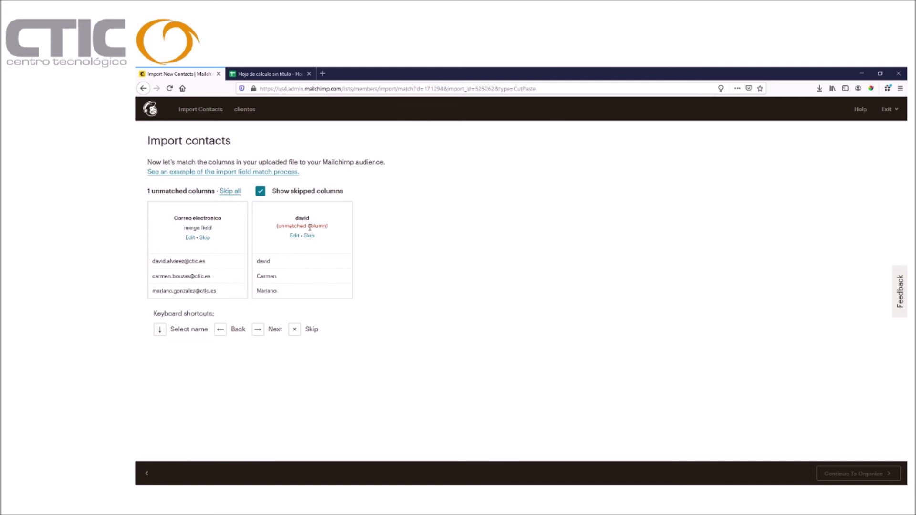
Match the unmatched first-name column to the Nombre field and continue to organising.
{"action": "left_click", "coordinate": [294, 236]}
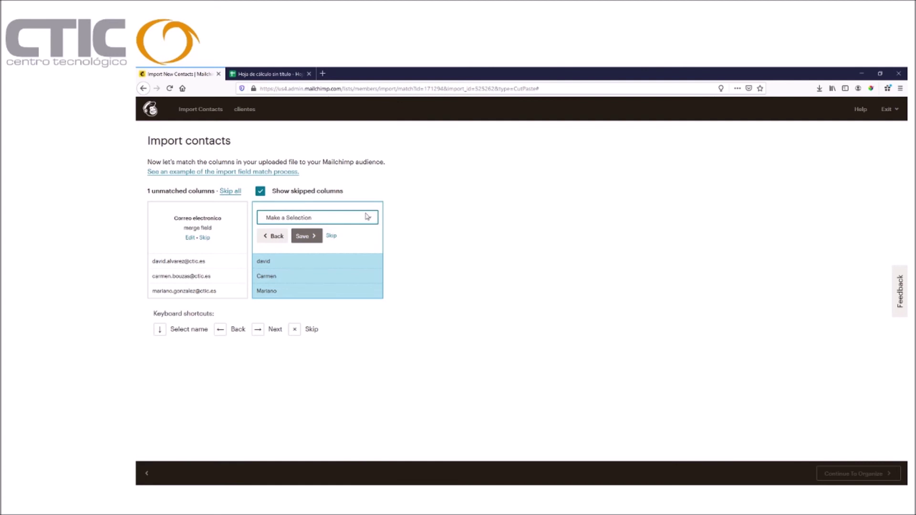
{"action": "key", "text": "Down"}
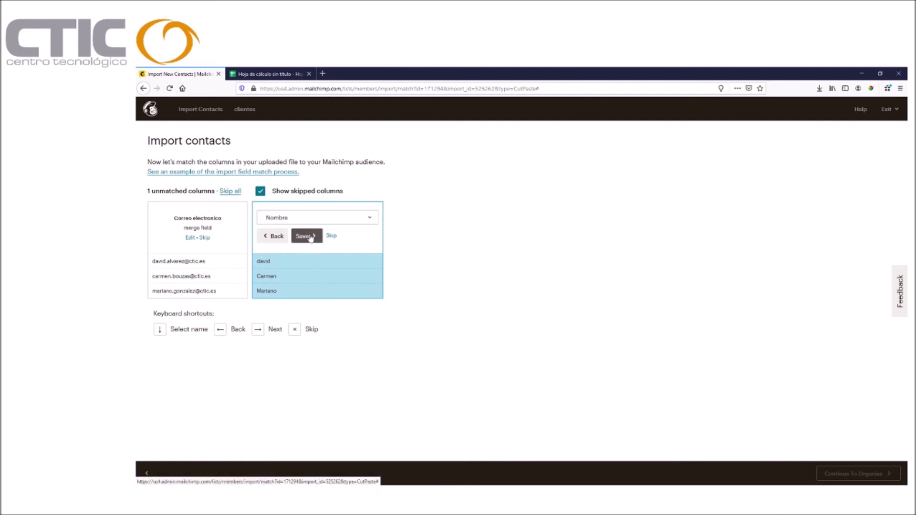
{"action": "left_click", "coordinate": [307, 237]}
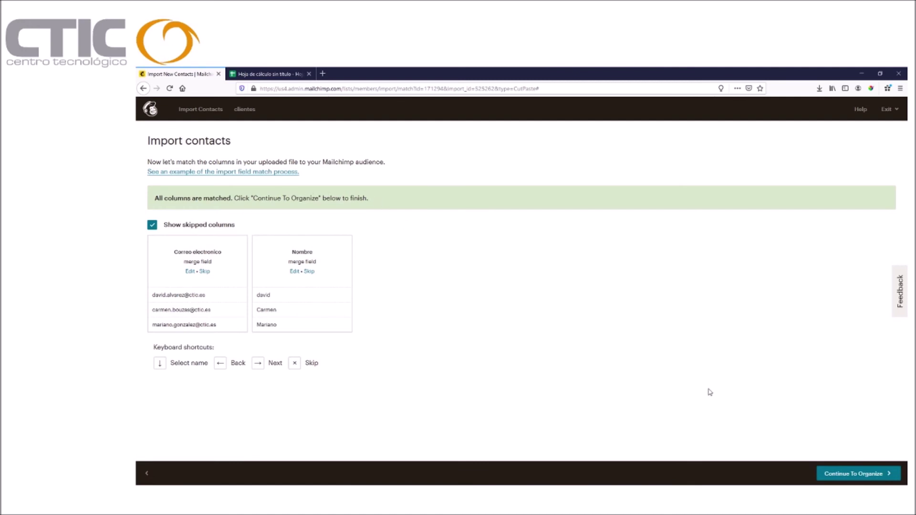
{"action": "left_click", "coordinate": [845, 475]}
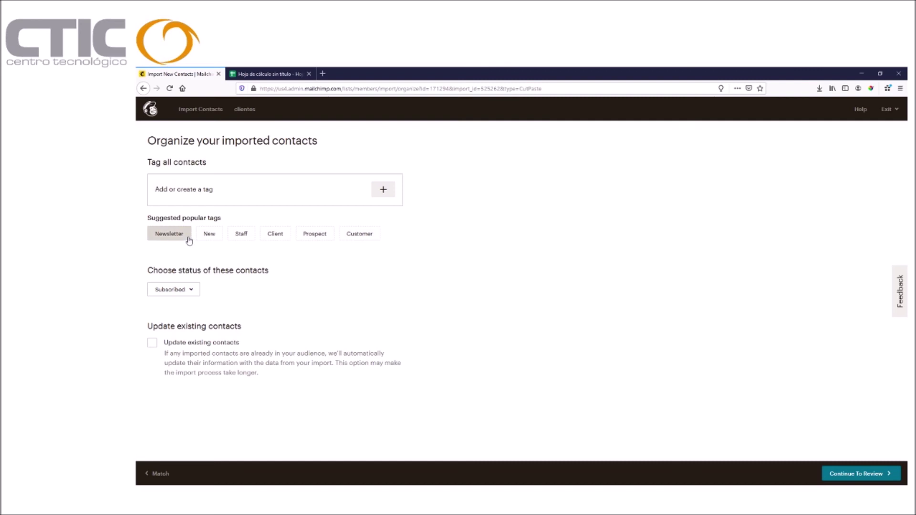
Keep the import status as Subscribed, enable Update existing contacts, and continue to review.
{"action": "left_click", "coordinate": [191, 291]}
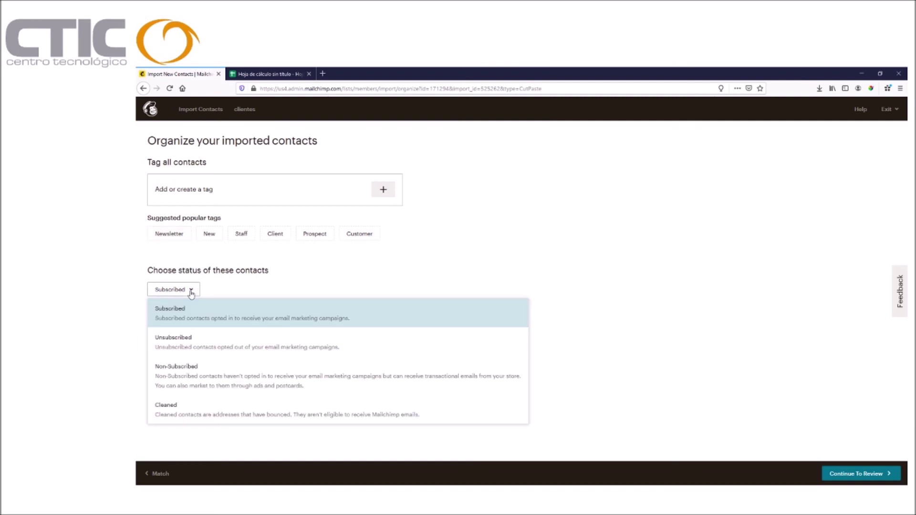
{"action": "left_click", "coordinate": [191, 291]}
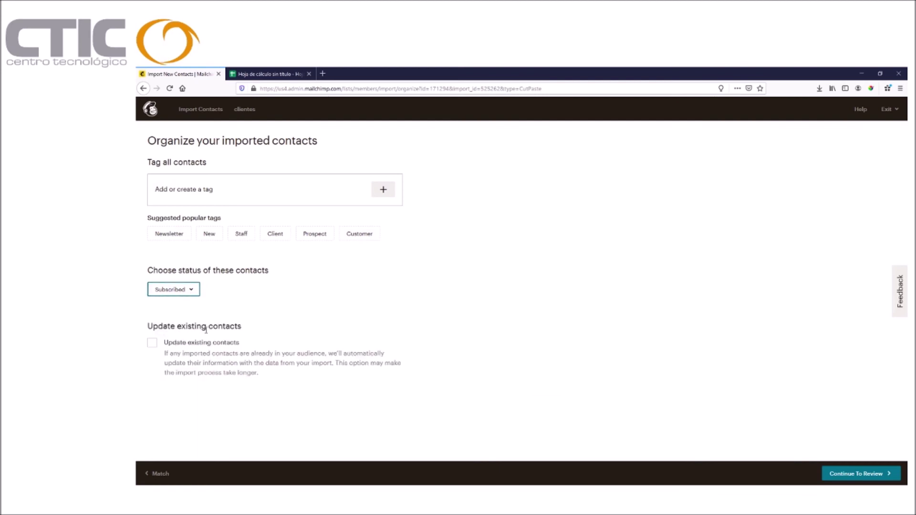
{"action": "left_click", "coordinate": [153, 343]}
{"action": "left_click", "coordinate": [878, 473]}
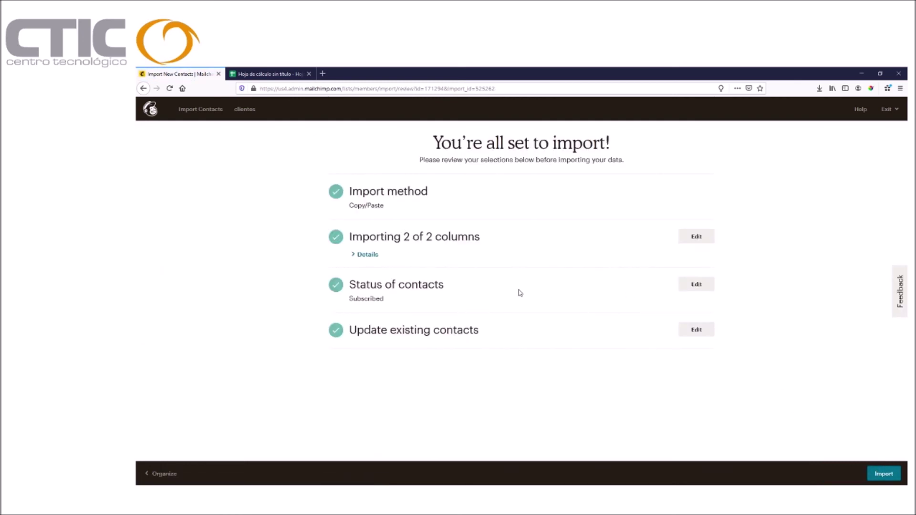
Import the three contacts into Clientes and return to the Audience dashboard showing 6 contacts.
{"action": "left_click", "coordinate": [882, 473]}
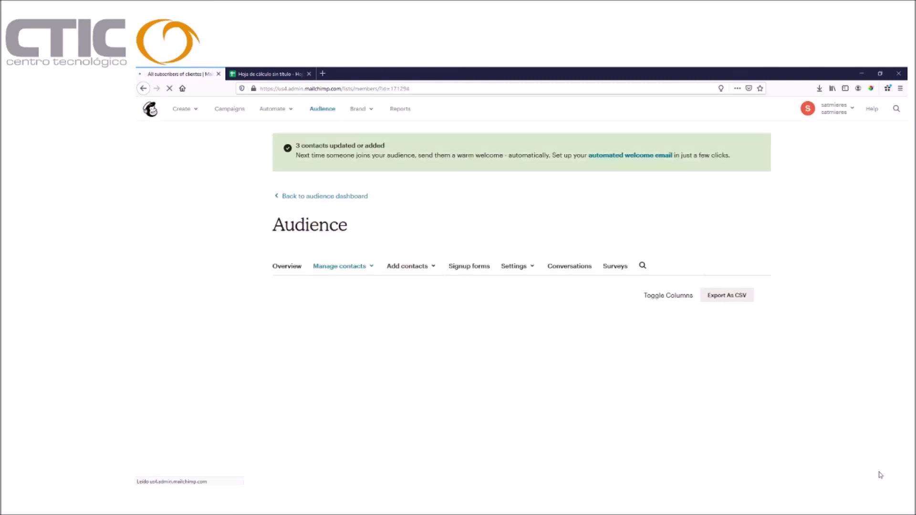
{"action": "scroll", "coordinate": [671, 374], "scroll_direction": "down", "scroll_amount": 3}
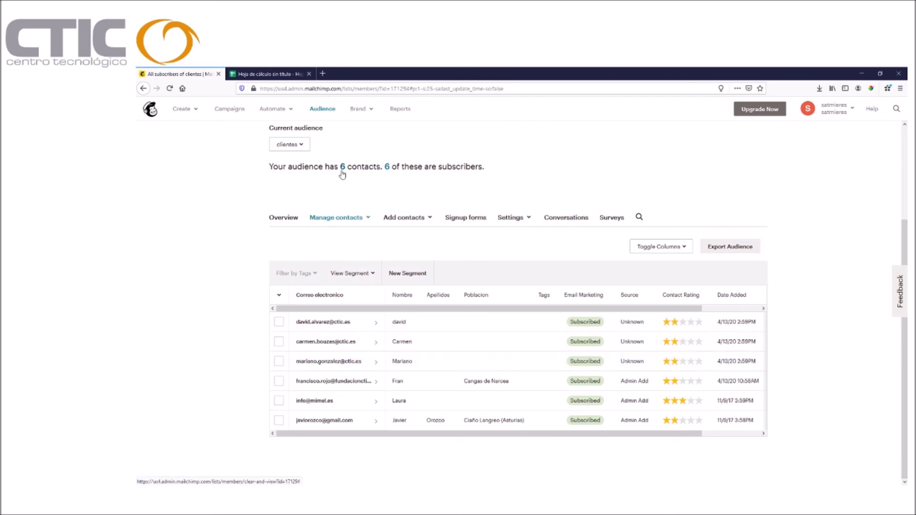
{"action": "scroll", "coordinate": [475, 257], "scroll_direction": "up", "scroll_amount": 3}
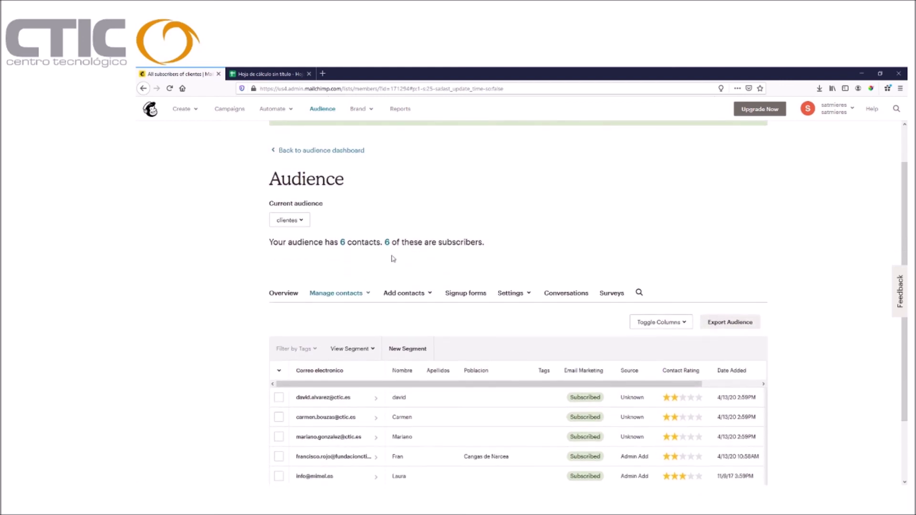
{"action": "scroll", "coordinate": [763, 208], "scroll_direction": "up", "scroll_amount": 2}
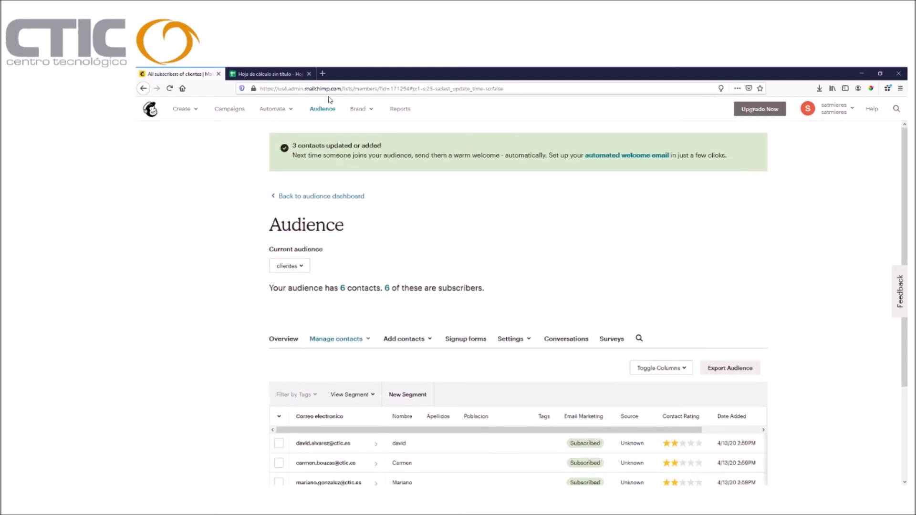
{"action": "left_click", "coordinate": [321, 107]}
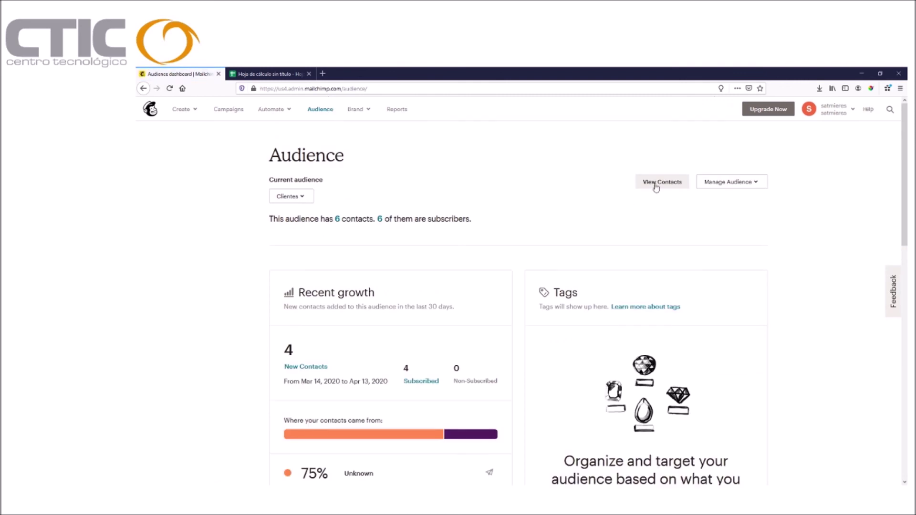
Start adding a subscriber and enter the contact's e-mail address and first name.
{"action": "left_click", "coordinate": [730, 187]}
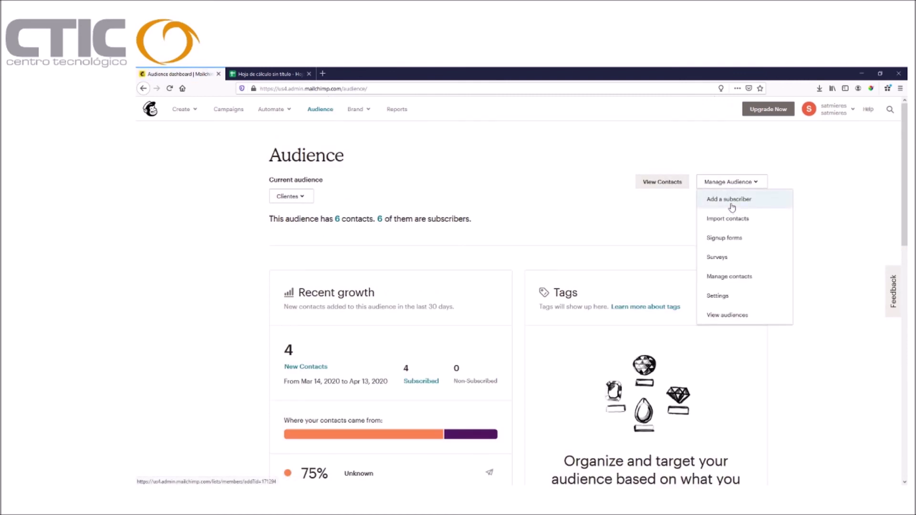
{"action": "left_click", "coordinate": [732, 206]}
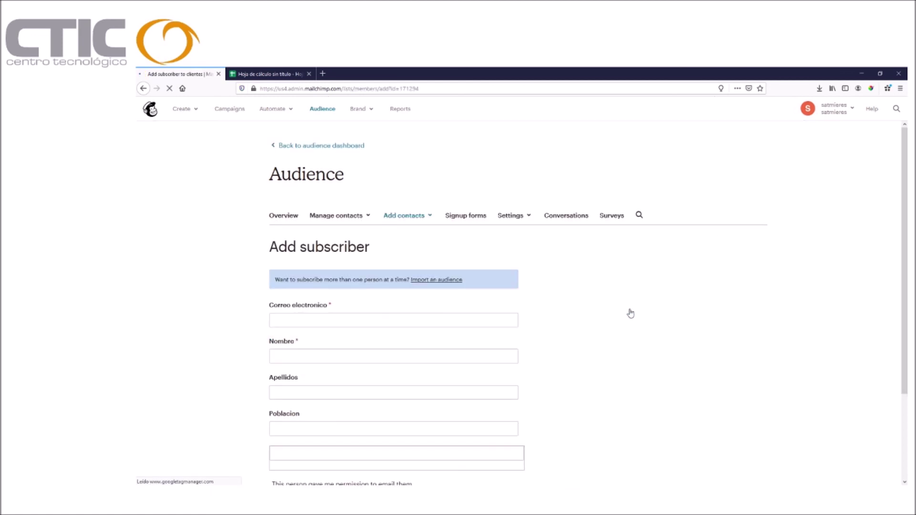
{"action": "left_click", "coordinate": [294, 397]}
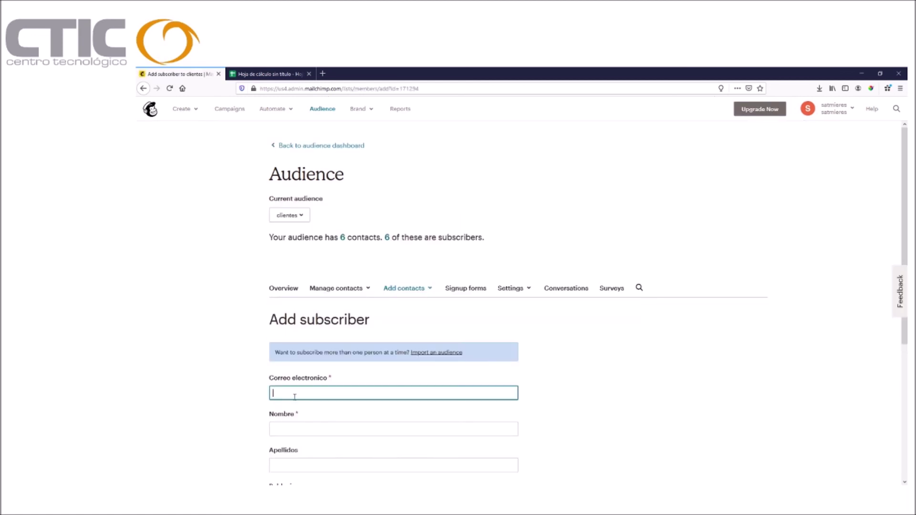
{"action": "left_click", "coordinate": [307, 427]}
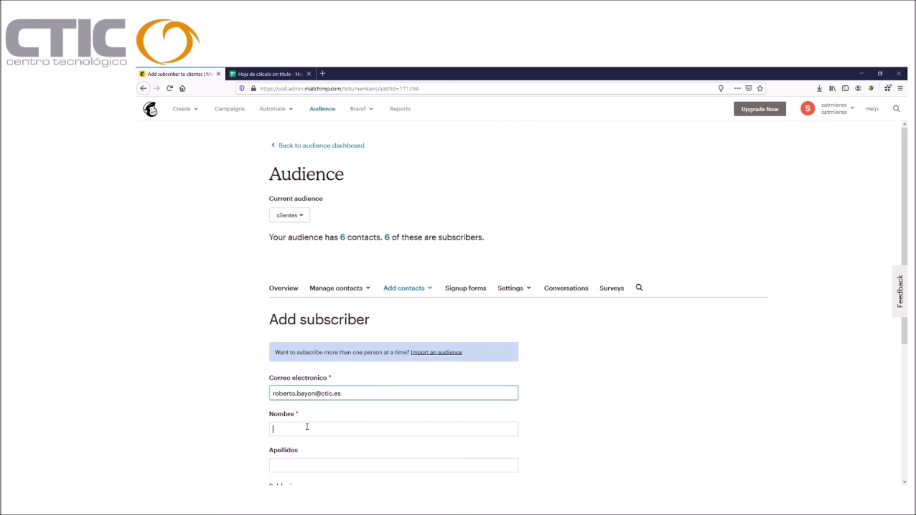
{"action": "type", "text": "Roberto"}
Set the town to Oviedo, tick email permission and profile updating, subscribe, and view the 7-contact list.
{"action": "scroll", "coordinate": [307, 426], "scroll_direction": "down", "scroll_amount": 2}
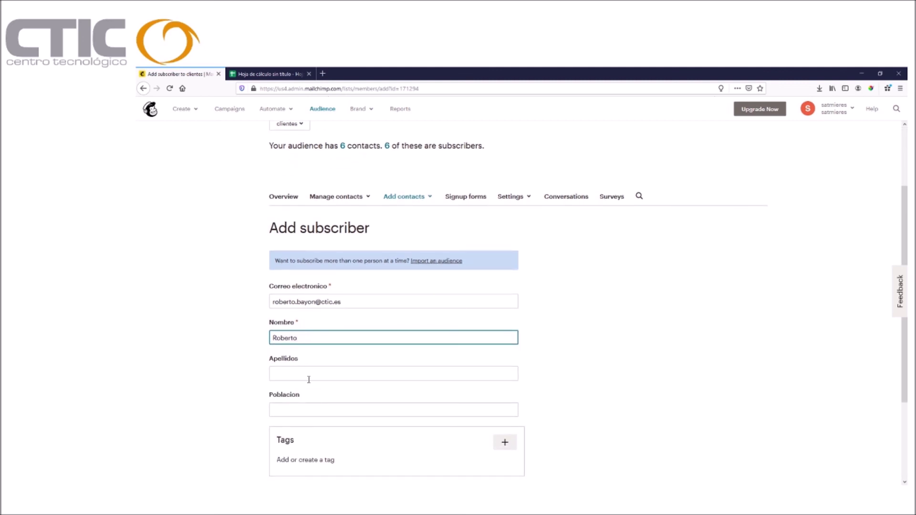
{"action": "scroll", "coordinate": [300, 404], "scroll_direction": "down", "scroll_amount": 2}
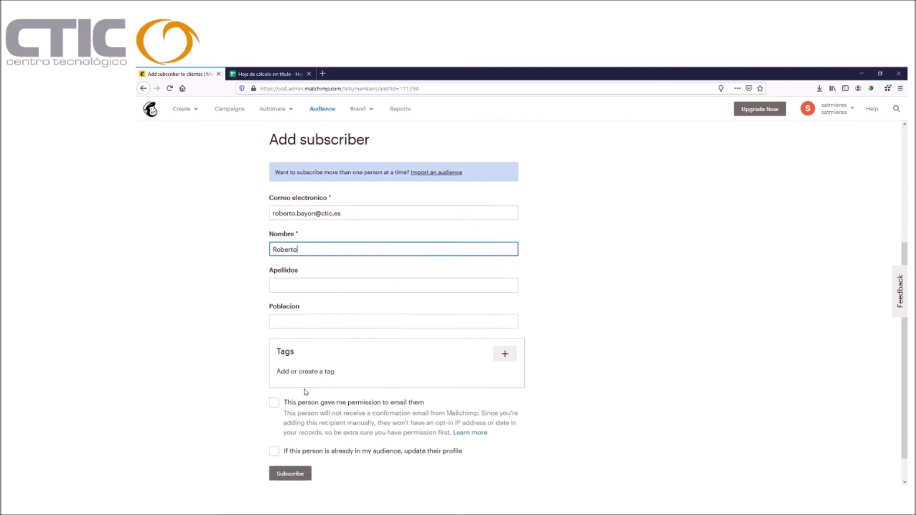
{"action": "left_click", "coordinate": [294, 318]}
{"action": "type", "text": "Oviedo"}
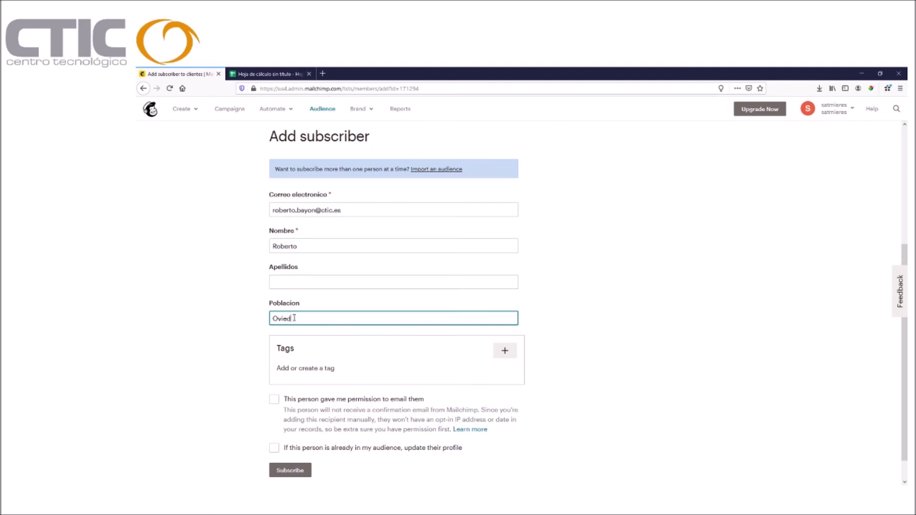
{"action": "left_click", "coordinate": [275, 401]}
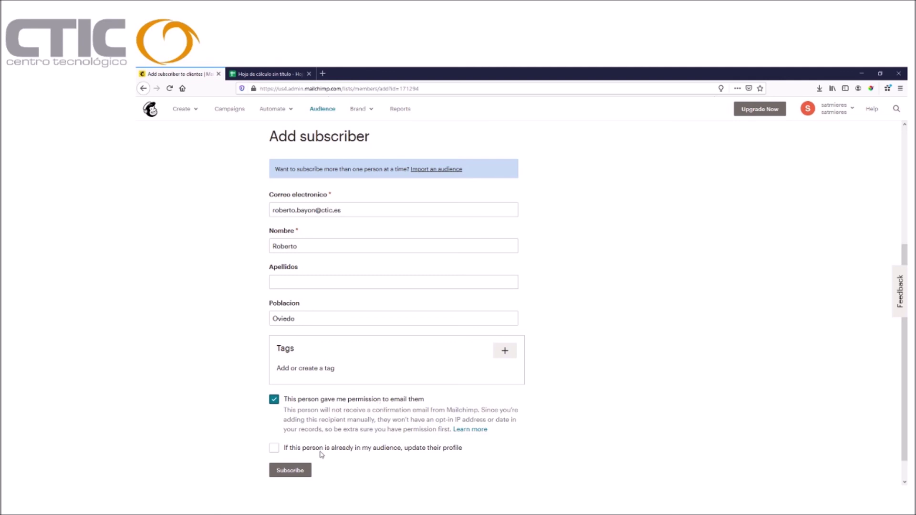
{"action": "left_click", "coordinate": [281, 451]}
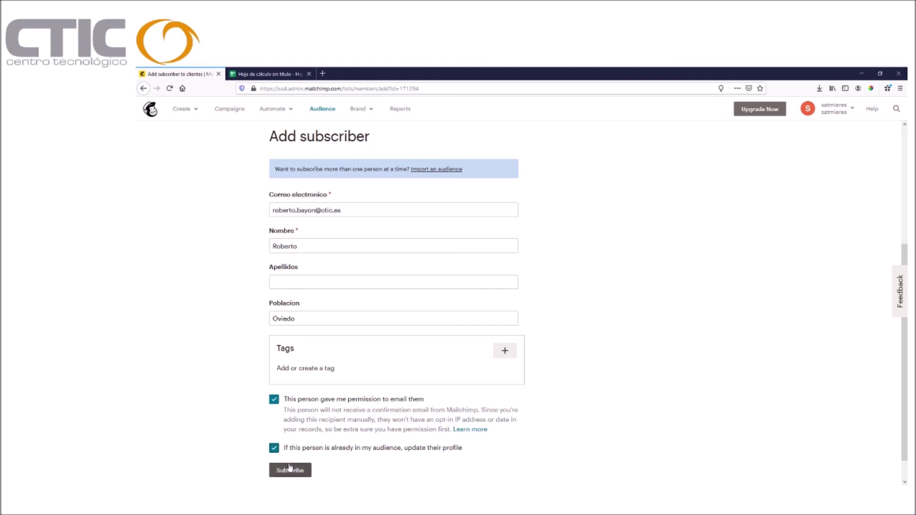
{"action": "left_click", "coordinate": [291, 471]}
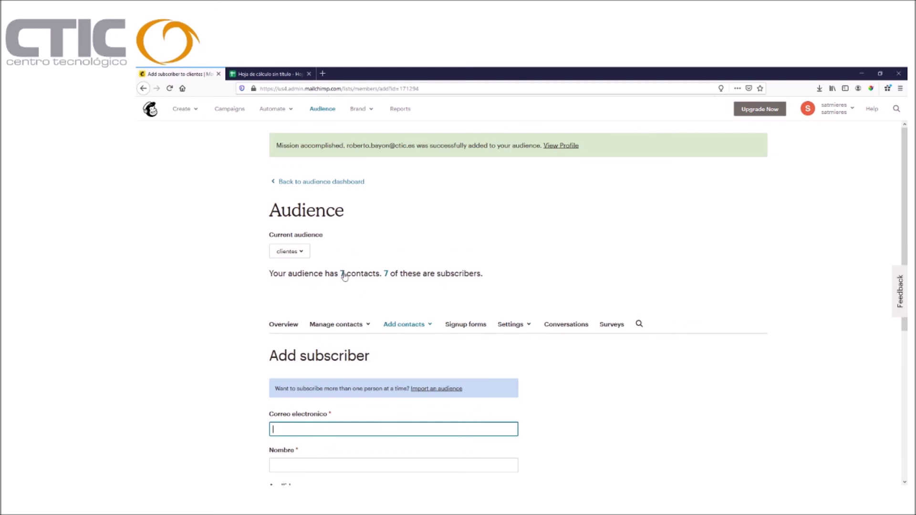
{"action": "left_click", "coordinate": [345, 275]}
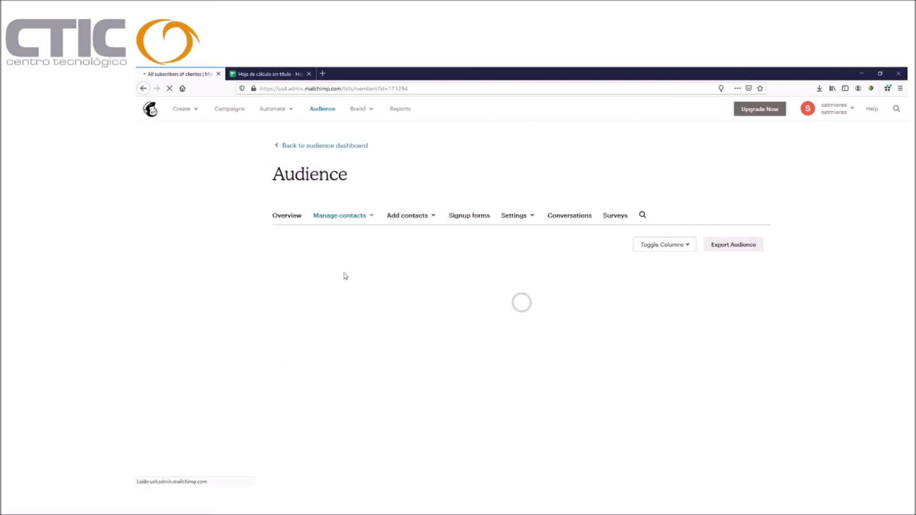
{"action": "scroll", "coordinate": [349, 286], "scroll_direction": "down", "scroll_amount": 2}
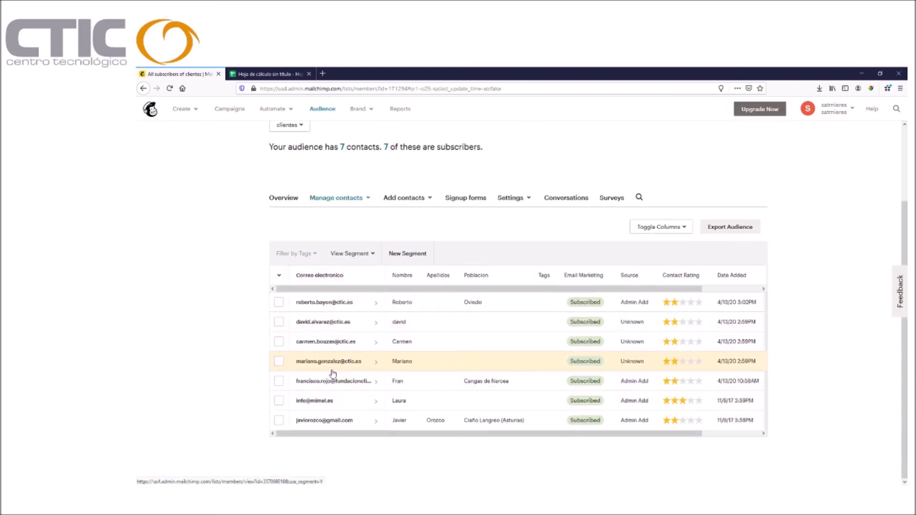